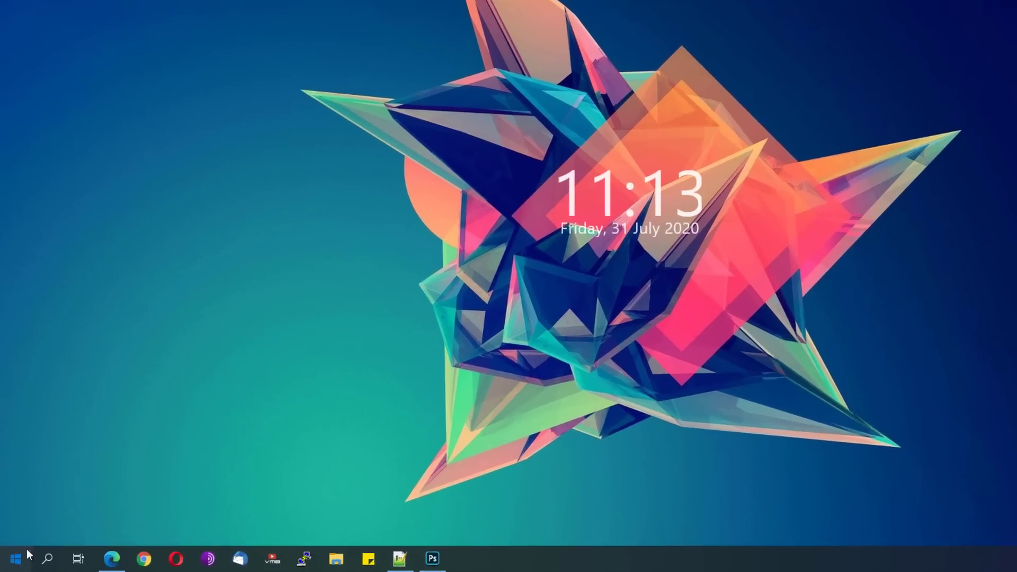
Search for 'command prompt' and run the Command Prompt result as administrator.
left_click(13, 561)
type("c")
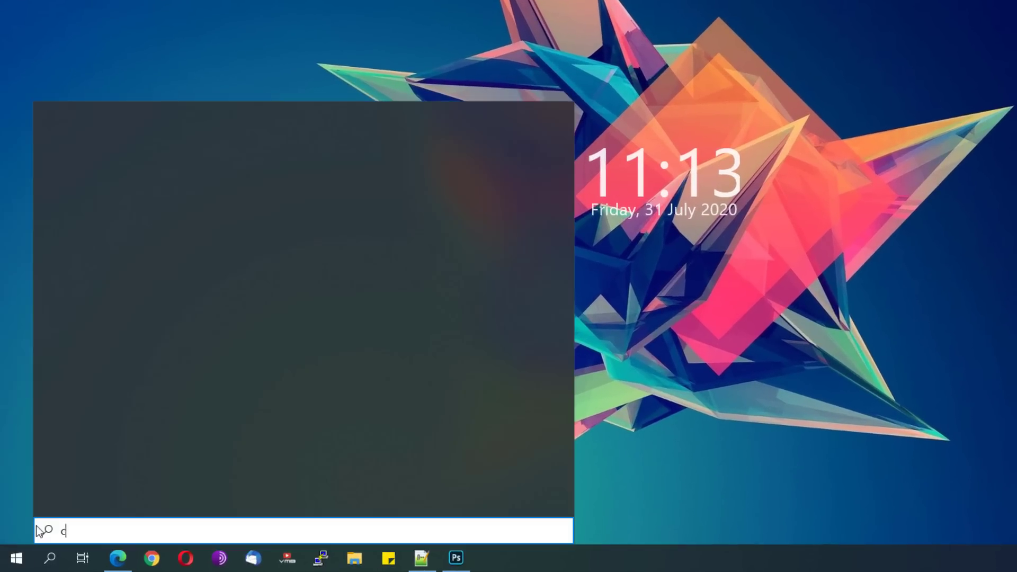
type("ommand prmopt")
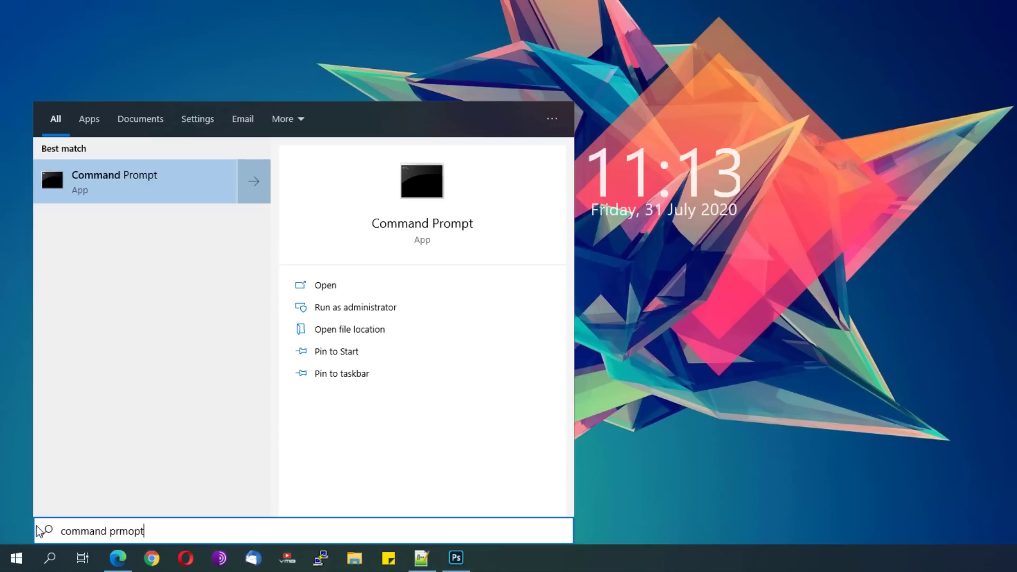
right_click(125, 197)
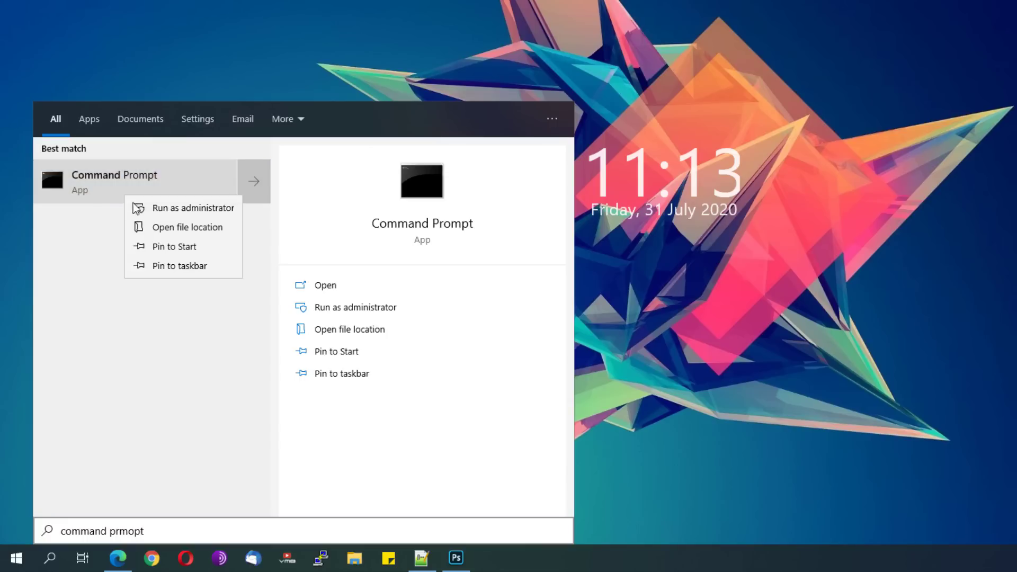
left_click(125, 198)
right_click(116, 195)
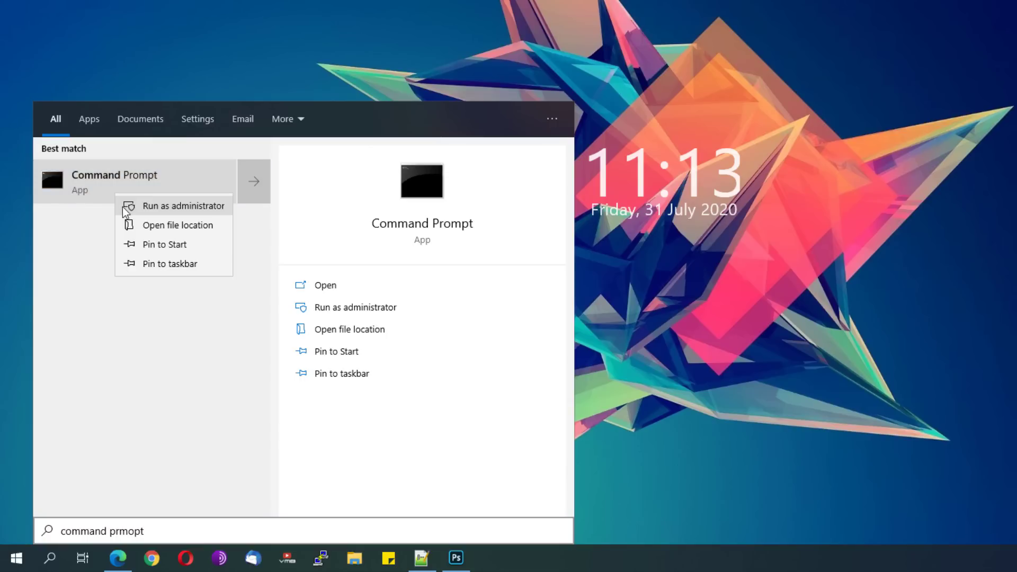
left_click(160, 211)
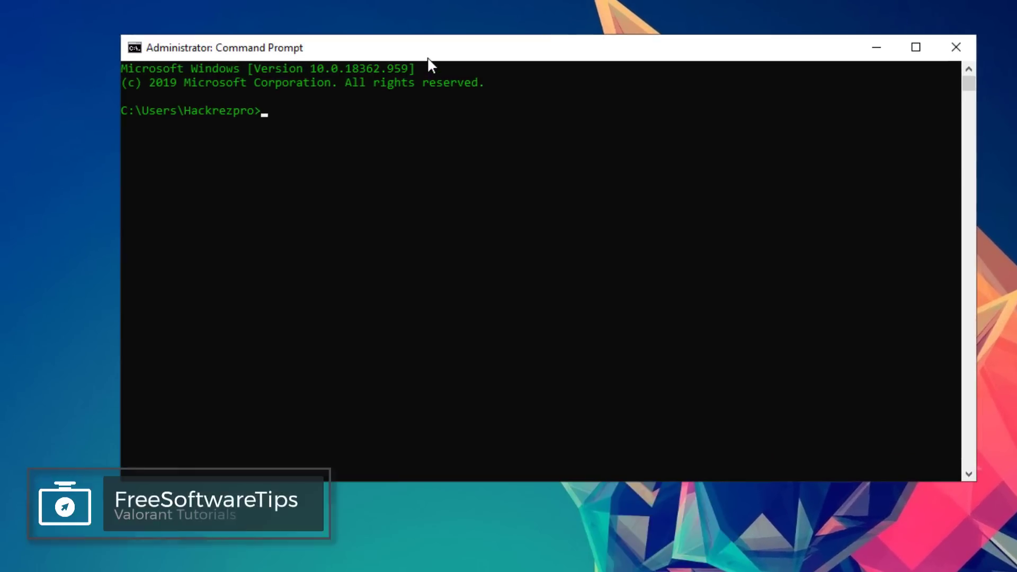
Run 'sc delete vgc' and 'sc delete vgk', then close the console window.
type("sc")
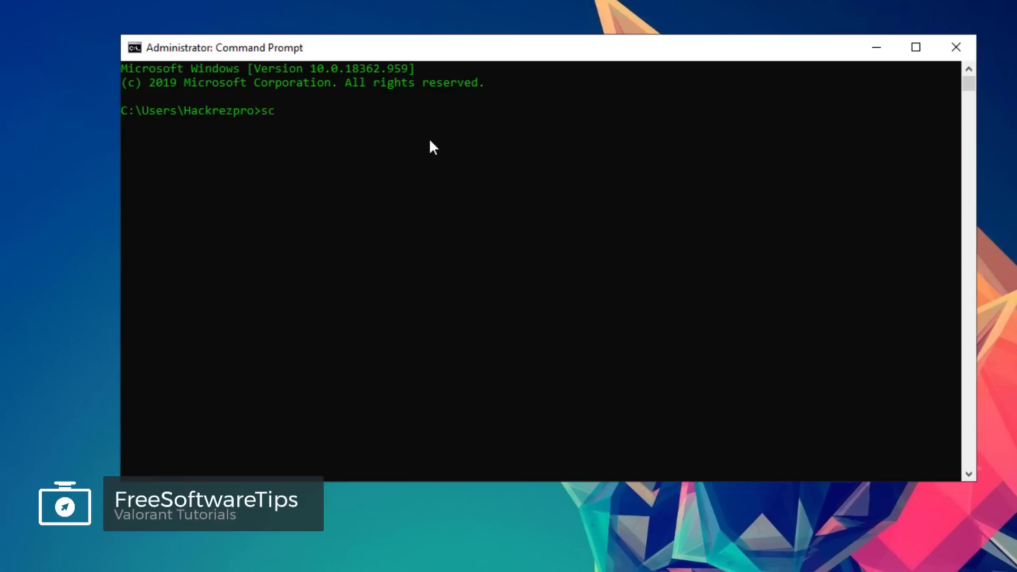
type(" delete vgc")
key("Return")
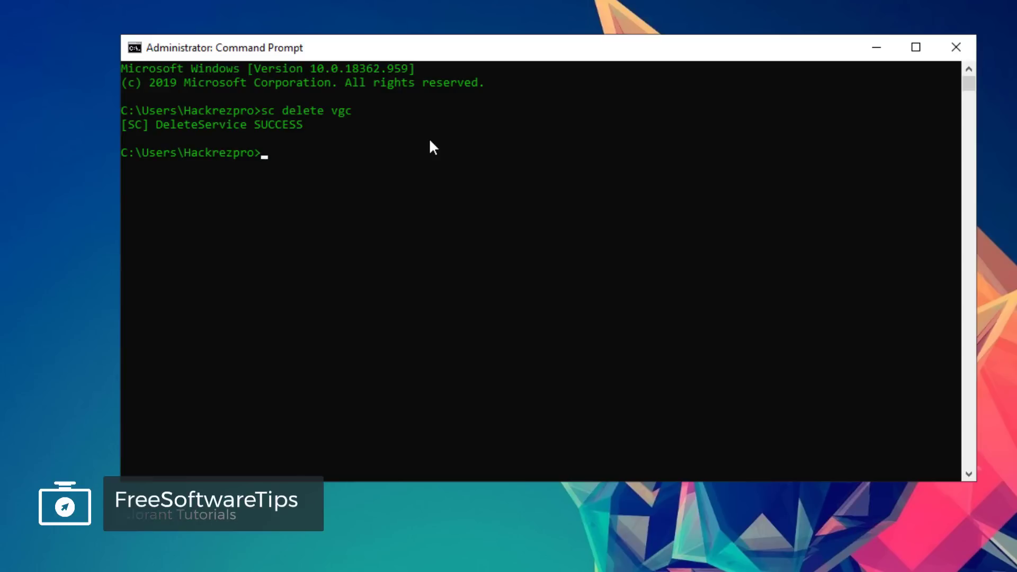
type("sc delete vgk")
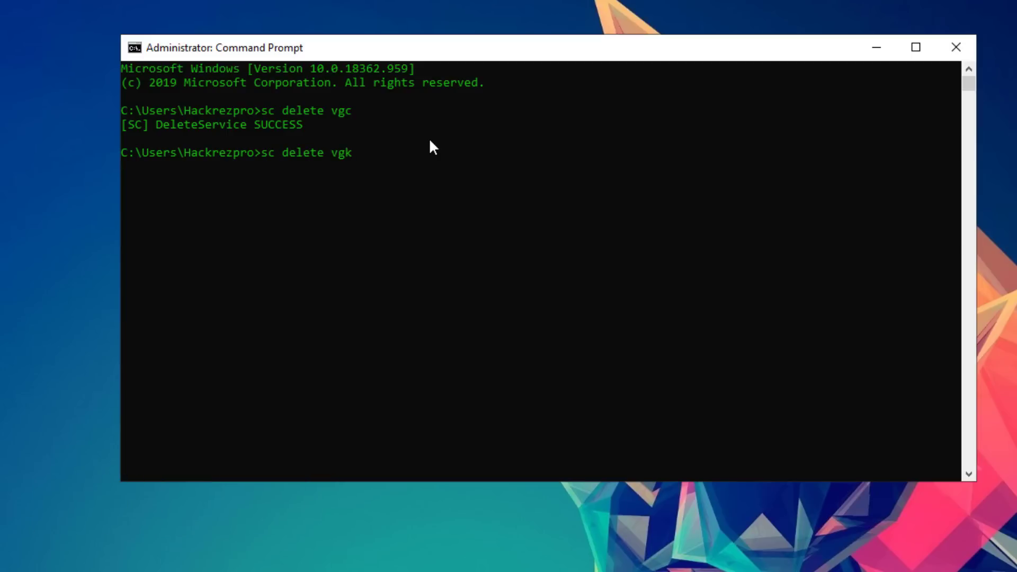
key("Return")
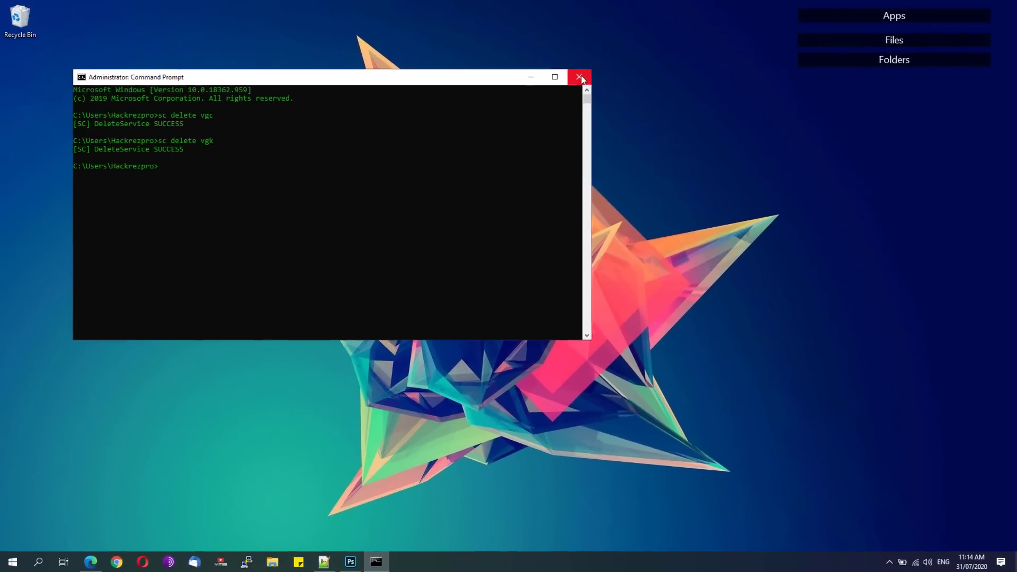
left_click(956, 47)
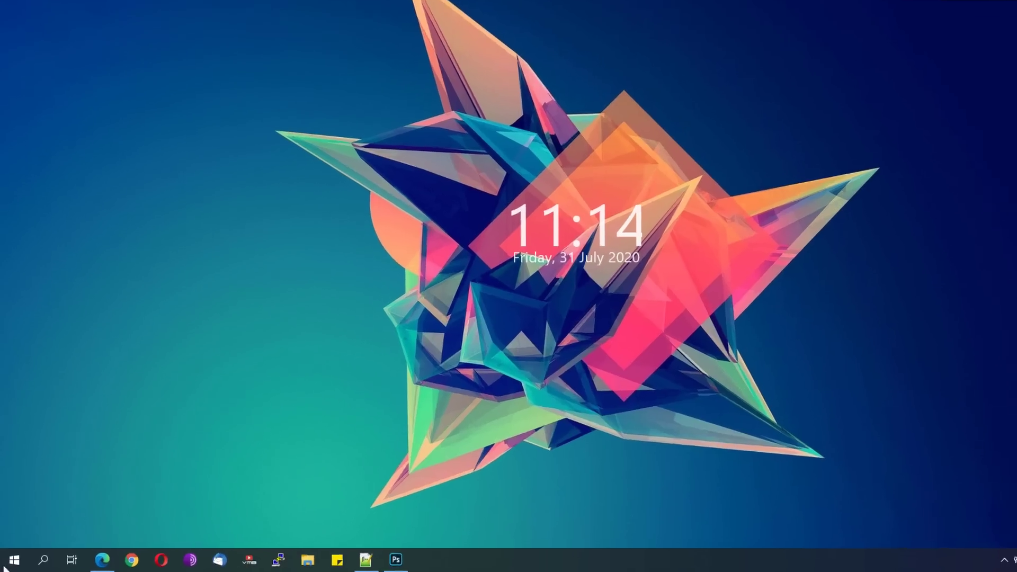
left_click(13, 561)
left_click(13, 540)
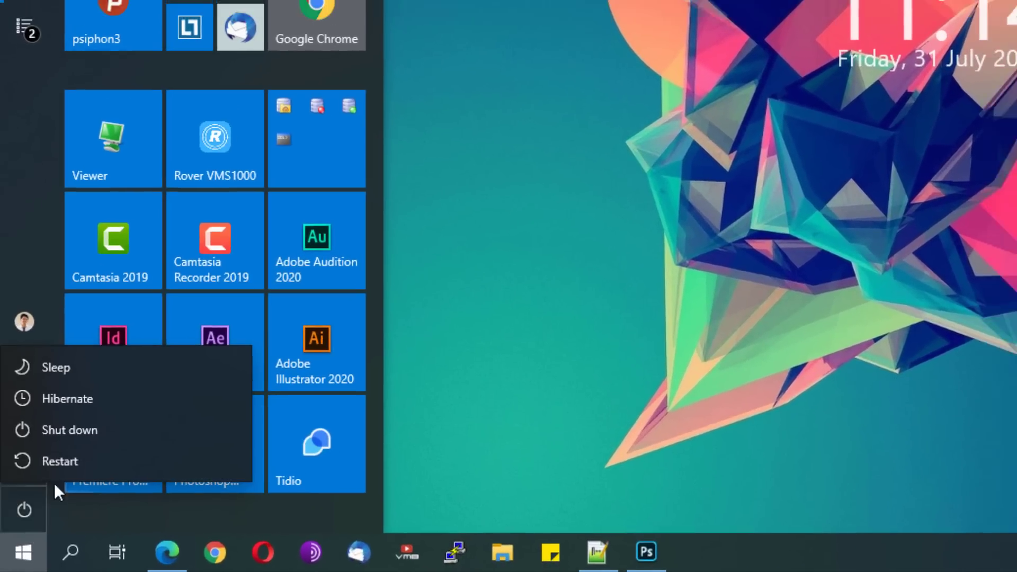
left_click(870, 40)
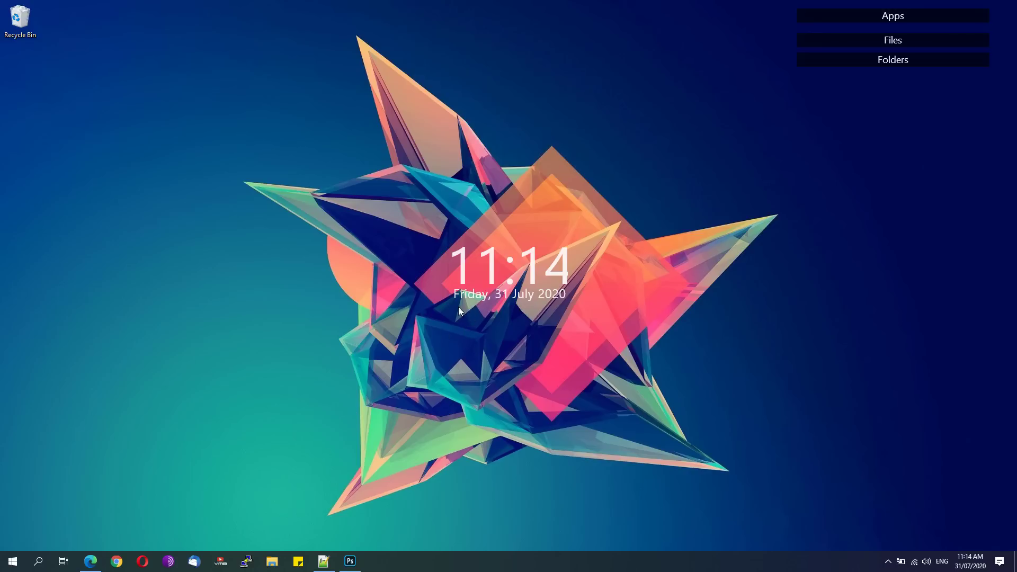
Open File Explorer and browse into OS (C:) > Program Files.
left_click(272, 561)
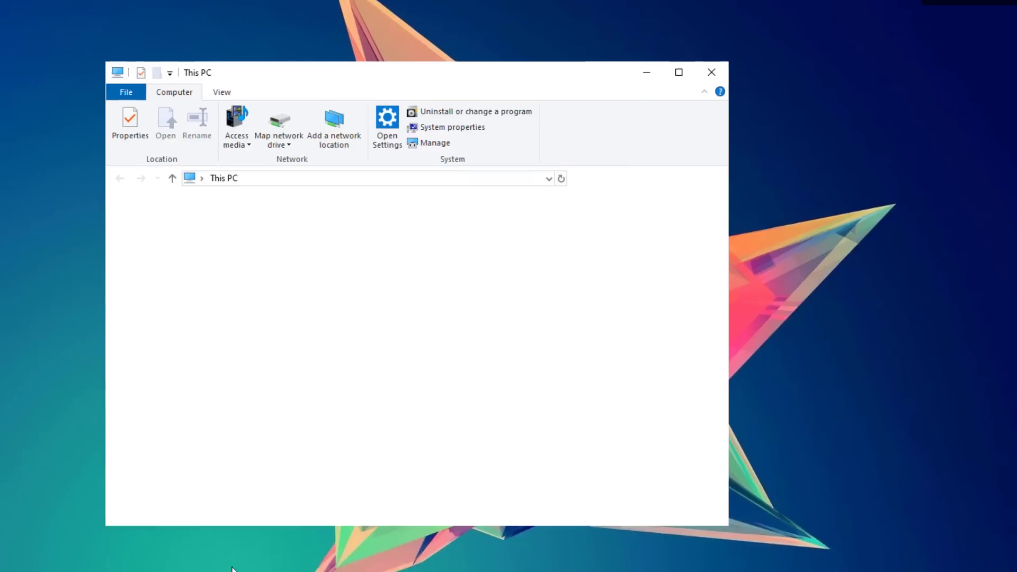
left_click(324, 421)
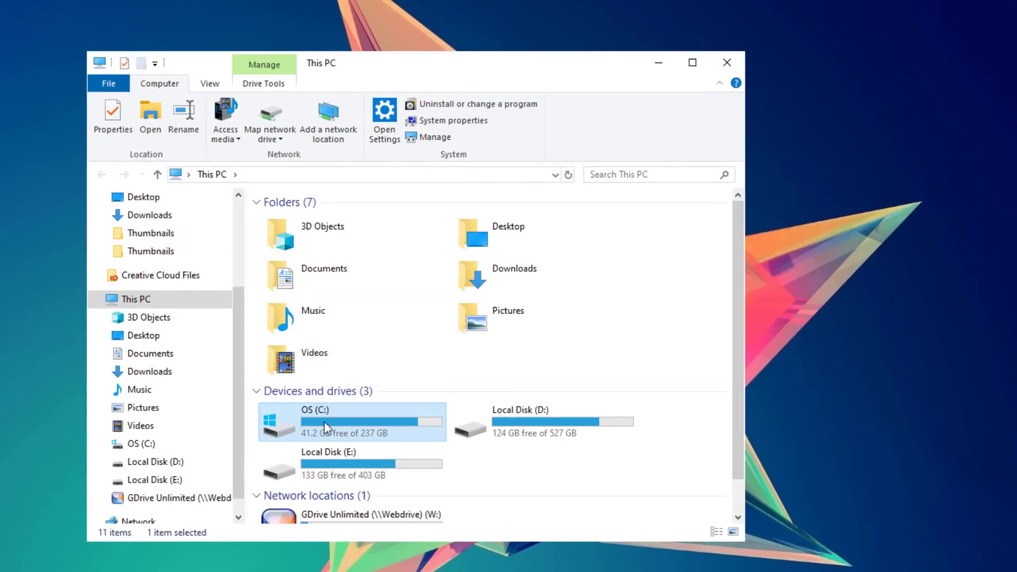
double_click(328, 422)
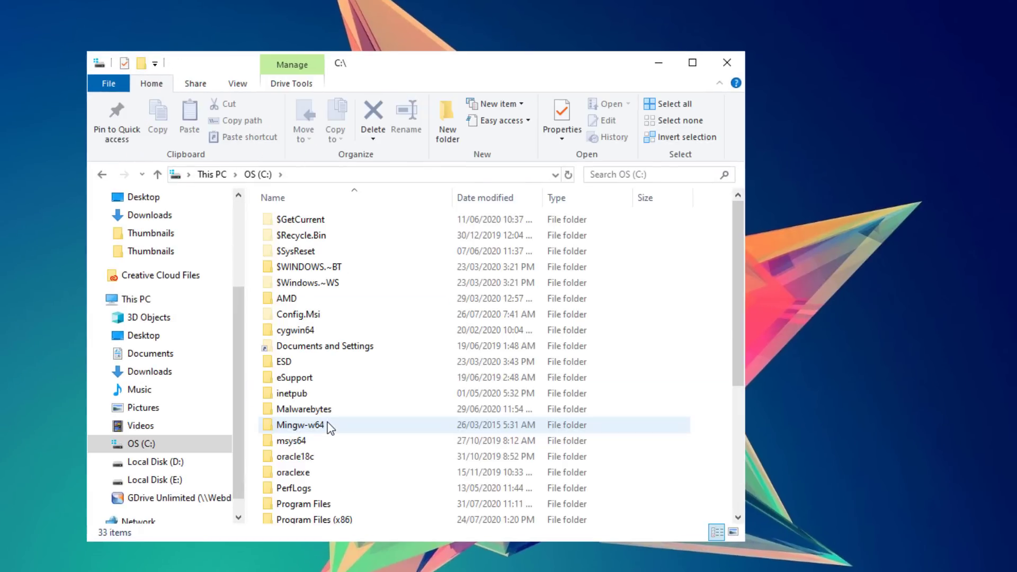
double_click(314, 505)
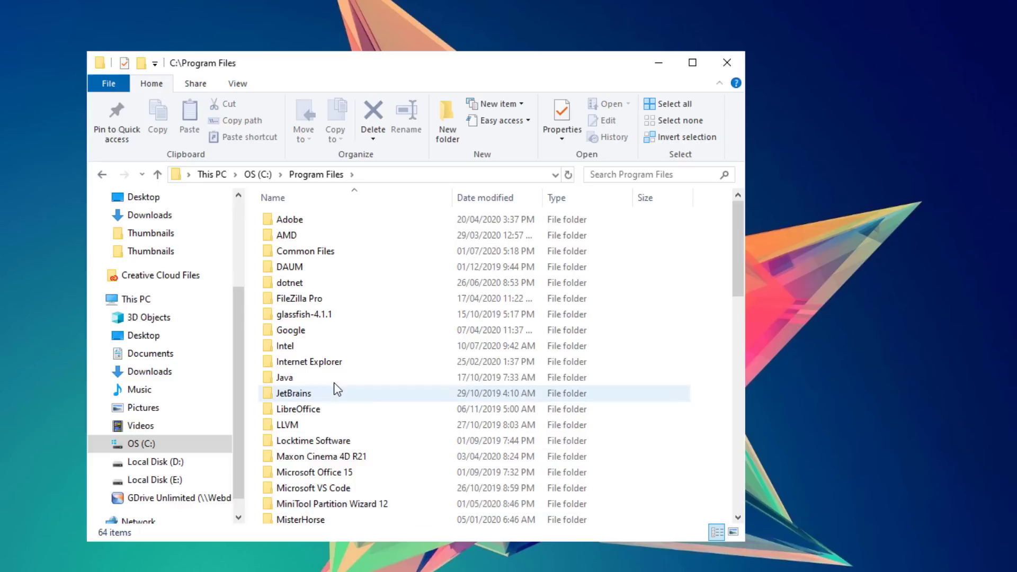
Try deleting the Riot Vanguard folder, which fails with a Folder In Use error.
scroll(337, 389, "down", 10)
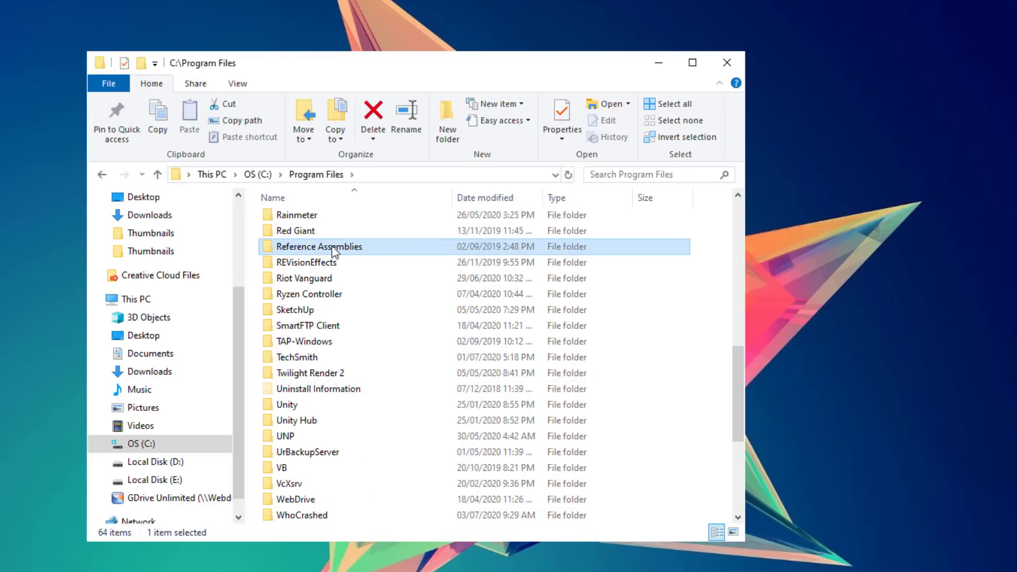
left_click(314, 279)
right_click(295, 280)
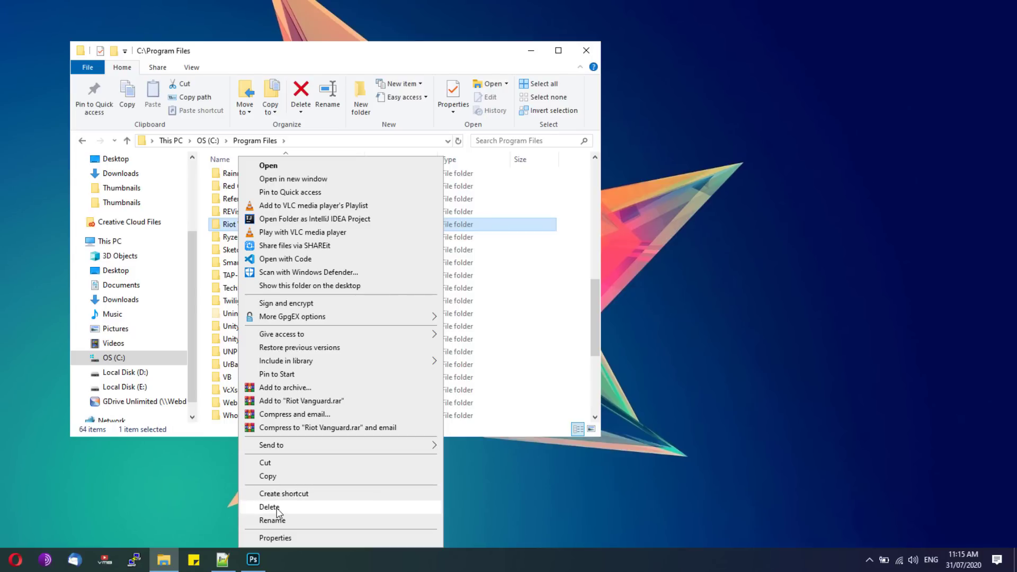
left_click(272, 507)
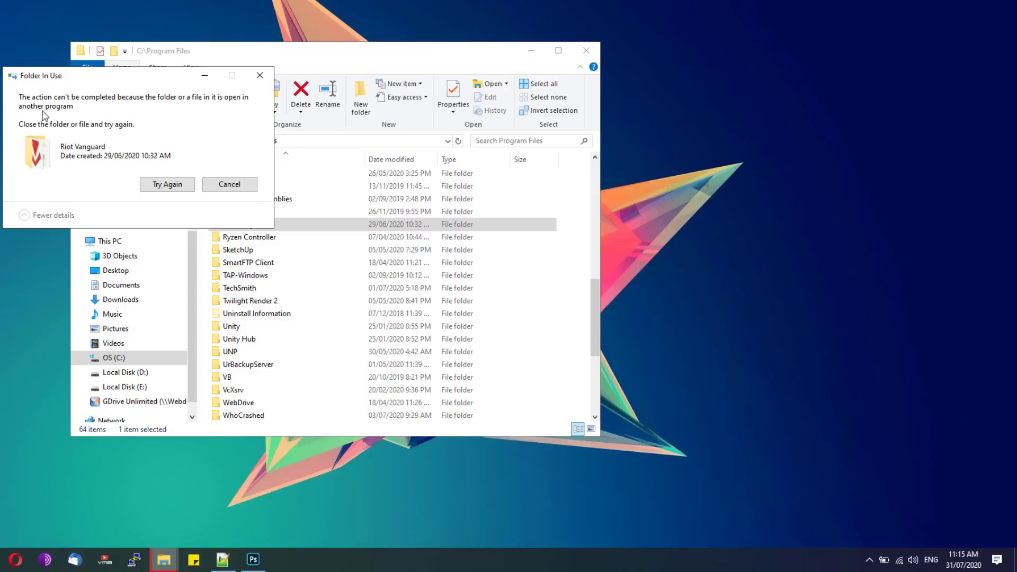
End the Vanguard tray notification task in Task Manager, then retry deleting the Riot Vanguard folder.
right_click(819, 557)
left_click(790, 503)
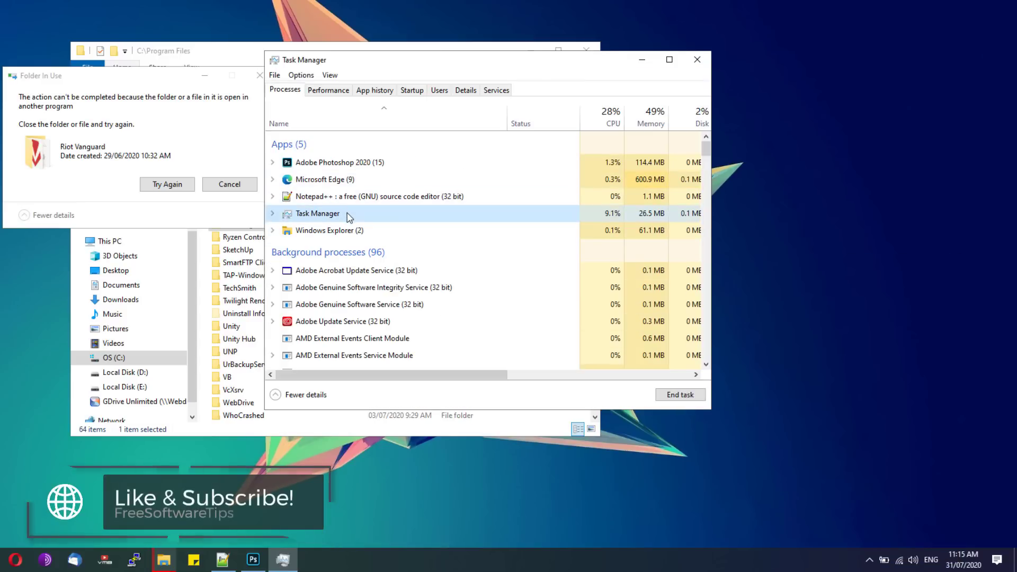
key("v")
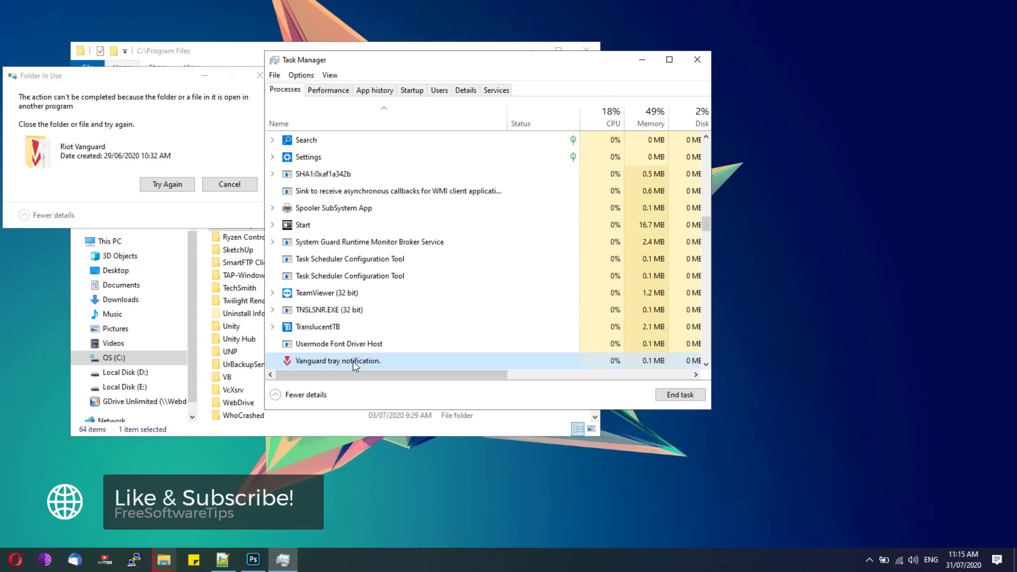
scroll(353, 360, "down", 1)
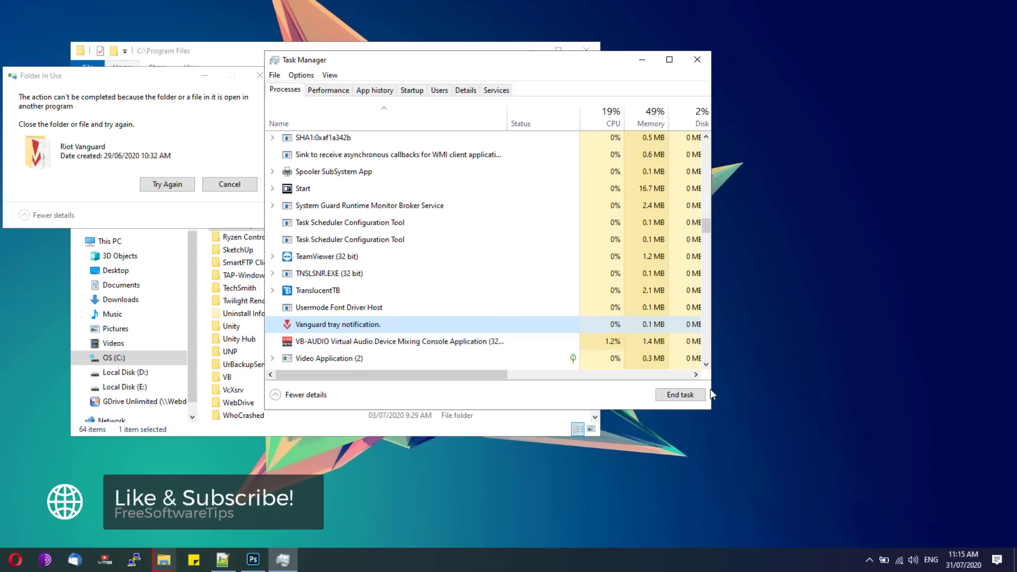
left_click(694, 395)
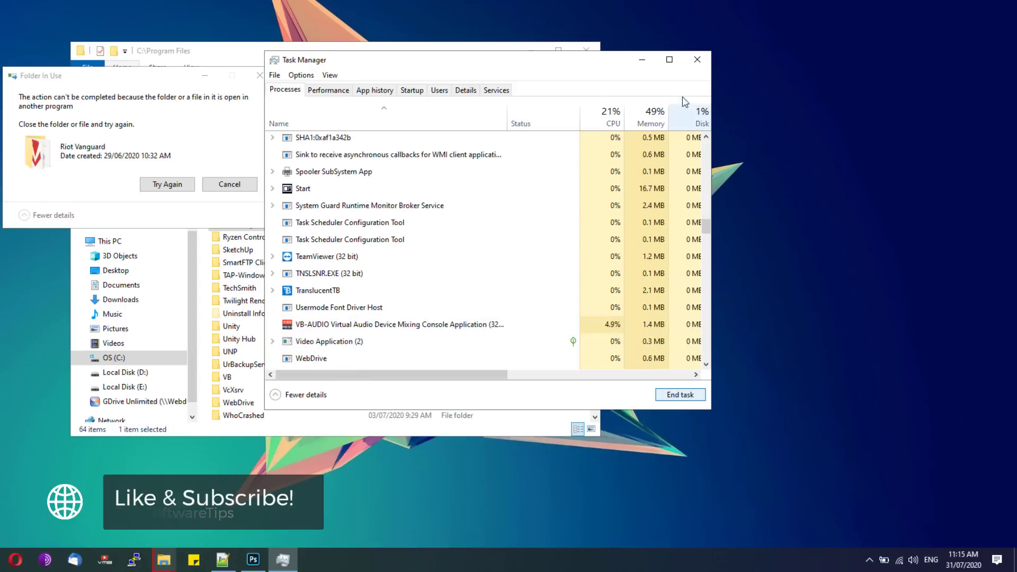
left_click(697, 59)
left_click(177, 186)
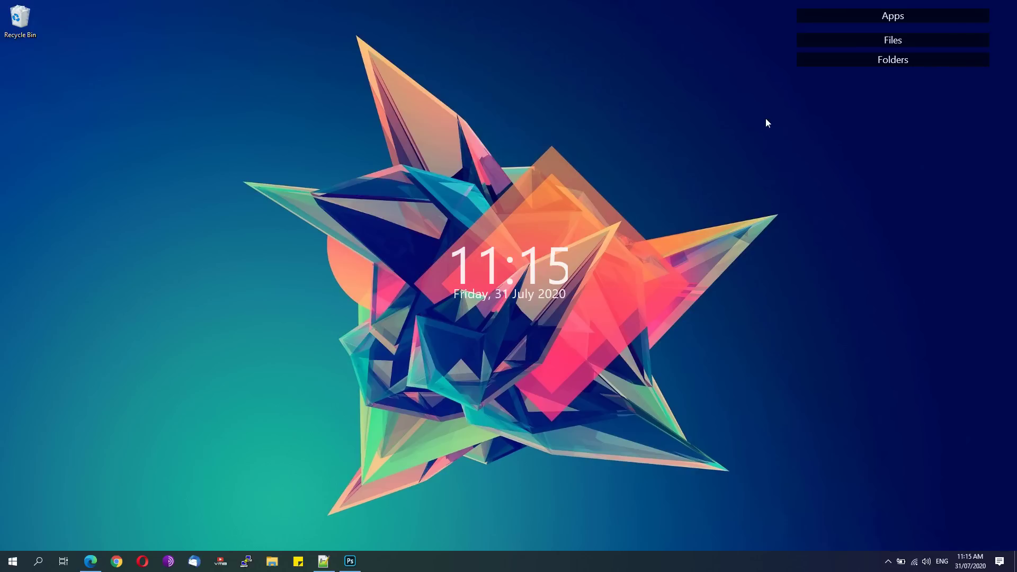
Run the VALORANT shortcut as administrator and press PLAY in the Riot client.
mouse_move(839, 17)
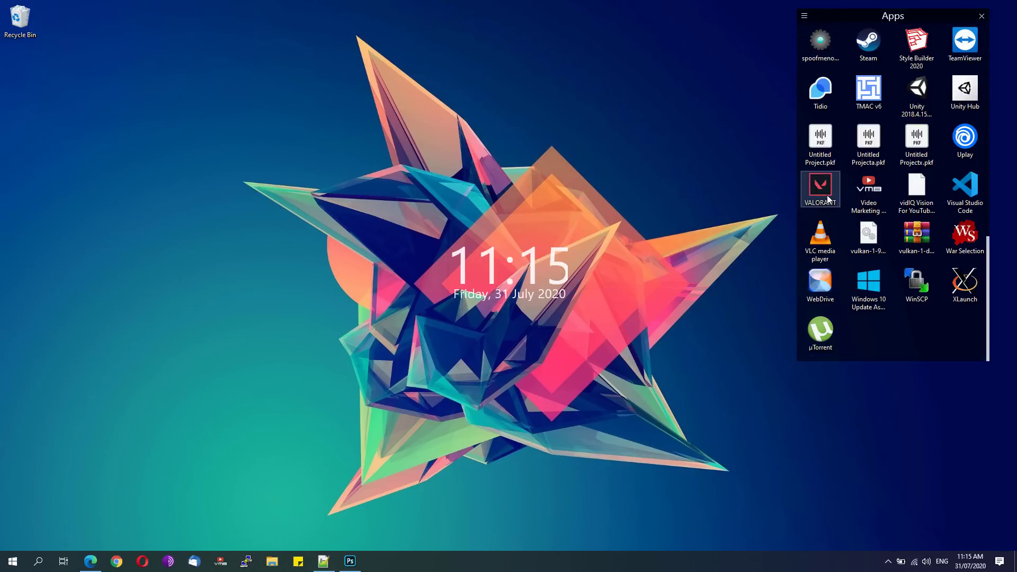
right_click(825, 189)
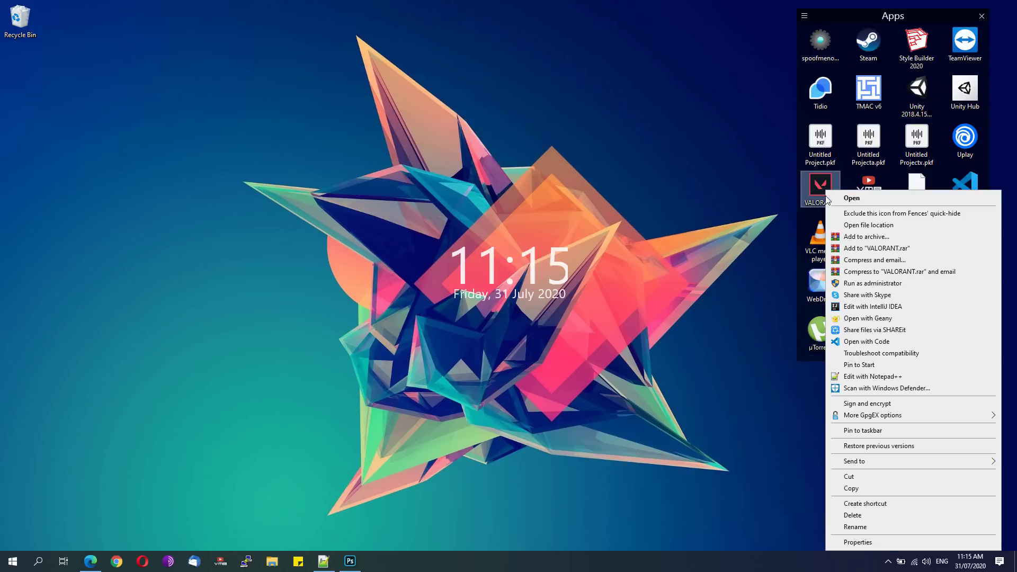
left_click(860, 285)
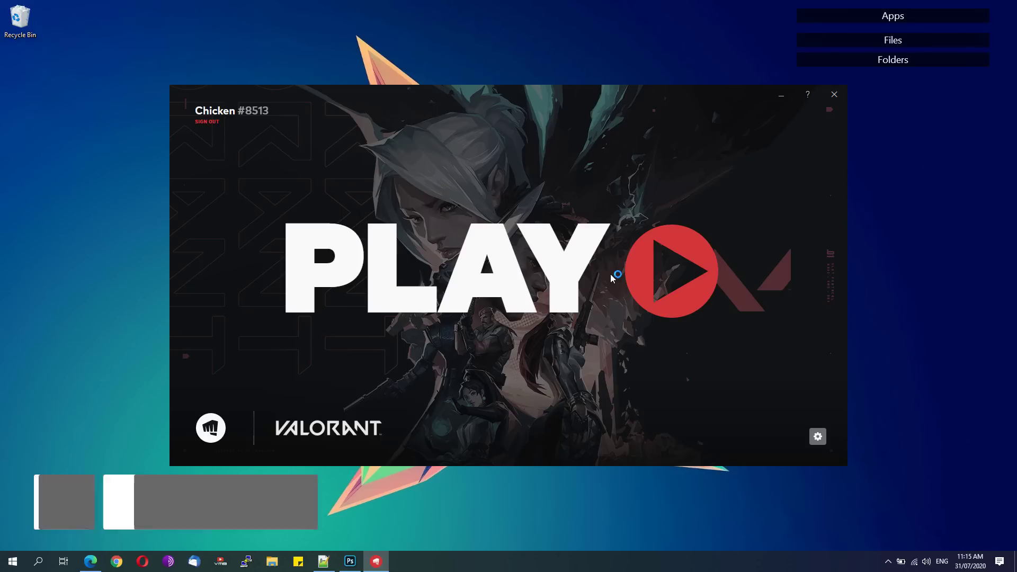
left_click(518, 300)
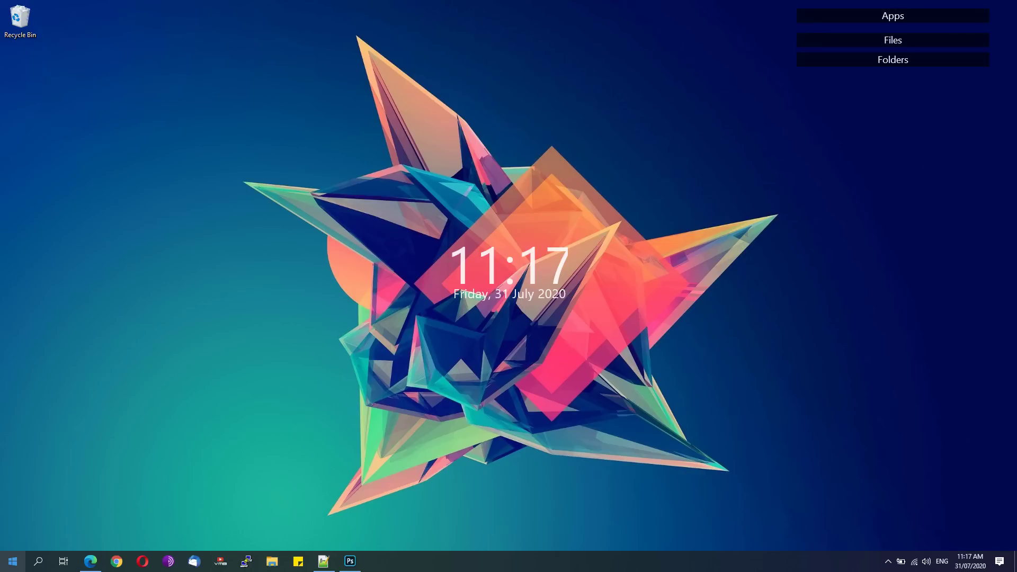
Open services.msc and bring up the vgc service's Properties.
left_click(12, 561)
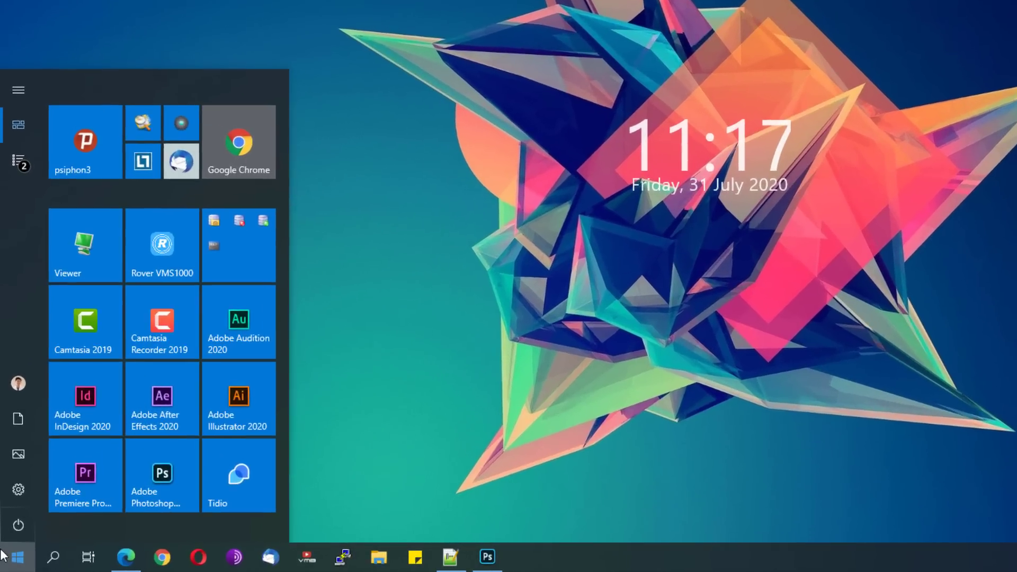
type("services.msc")
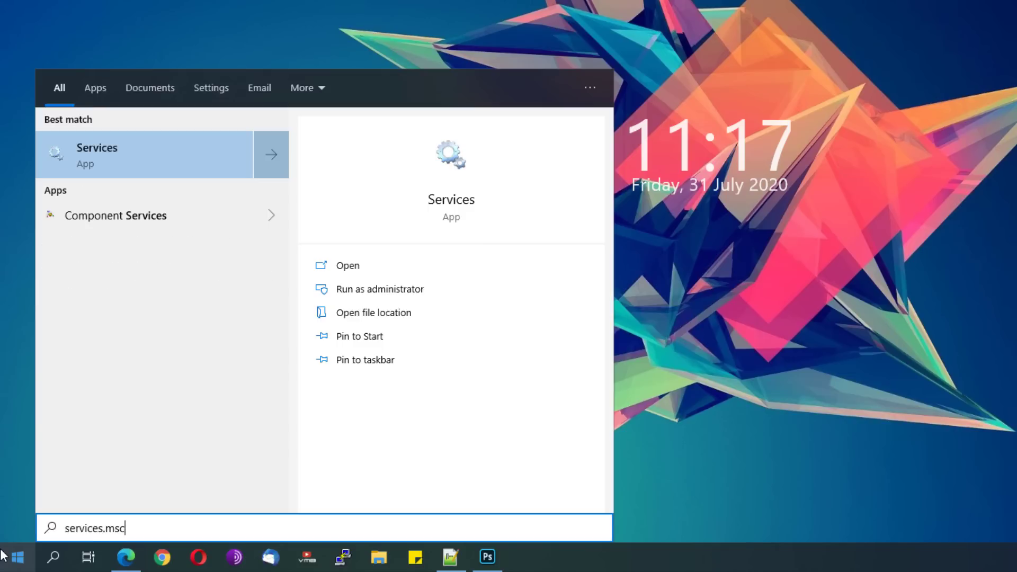
left_click(141, 155)
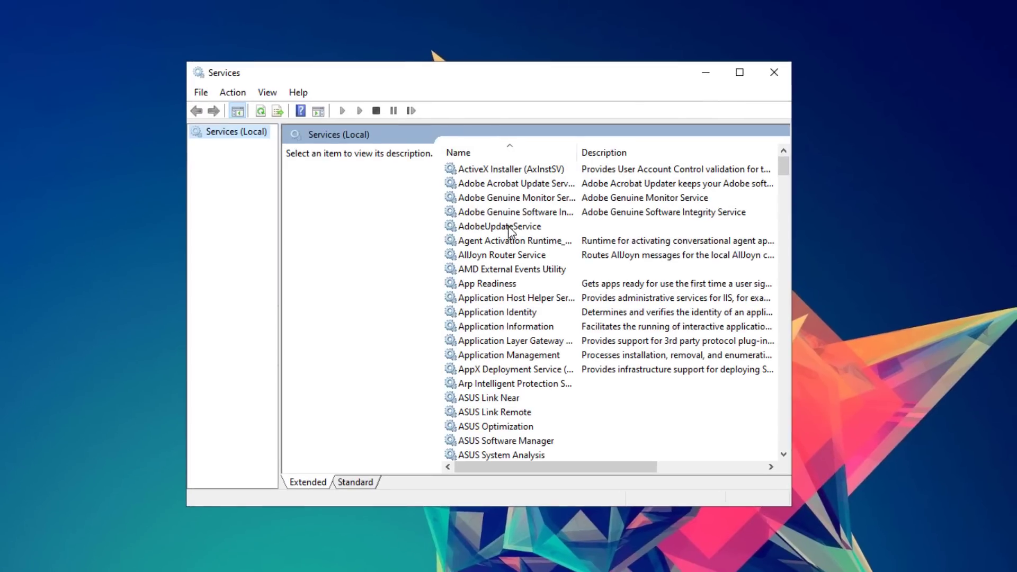
left_click(506, 247)
key("v")
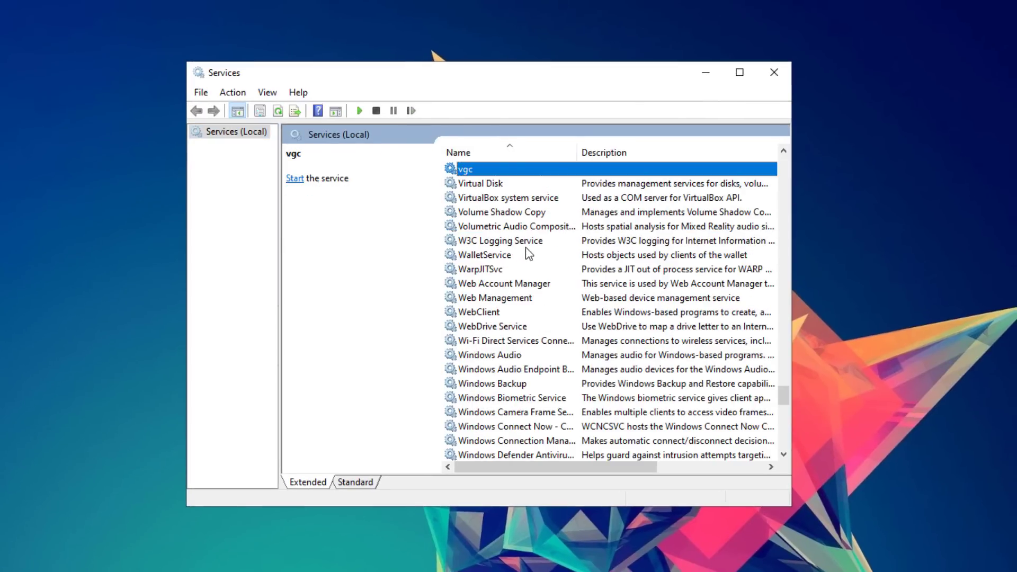
left_click(493, 182)
left_click(492, 172)
right_click(494, 171)
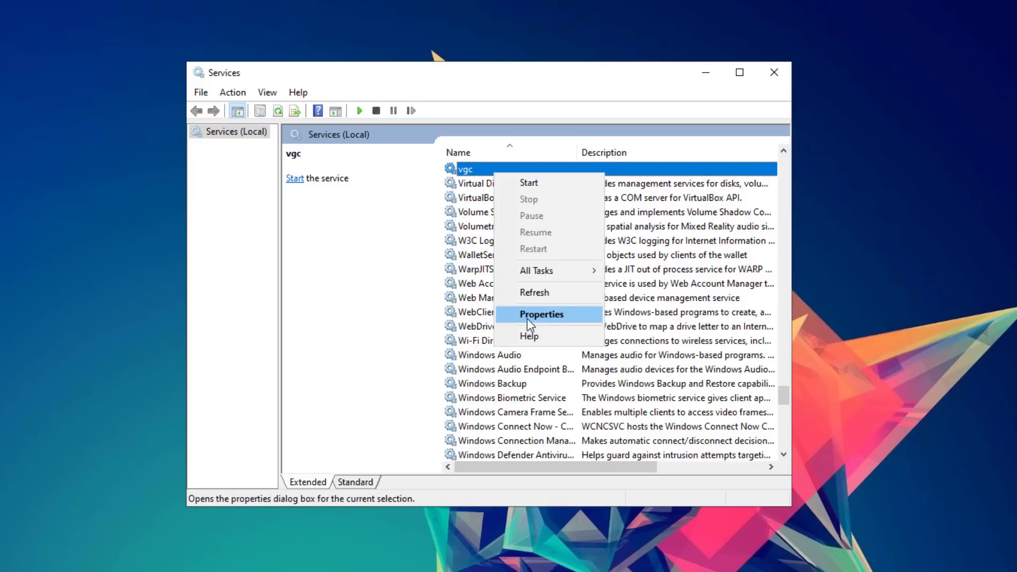
left_click(539, 316)
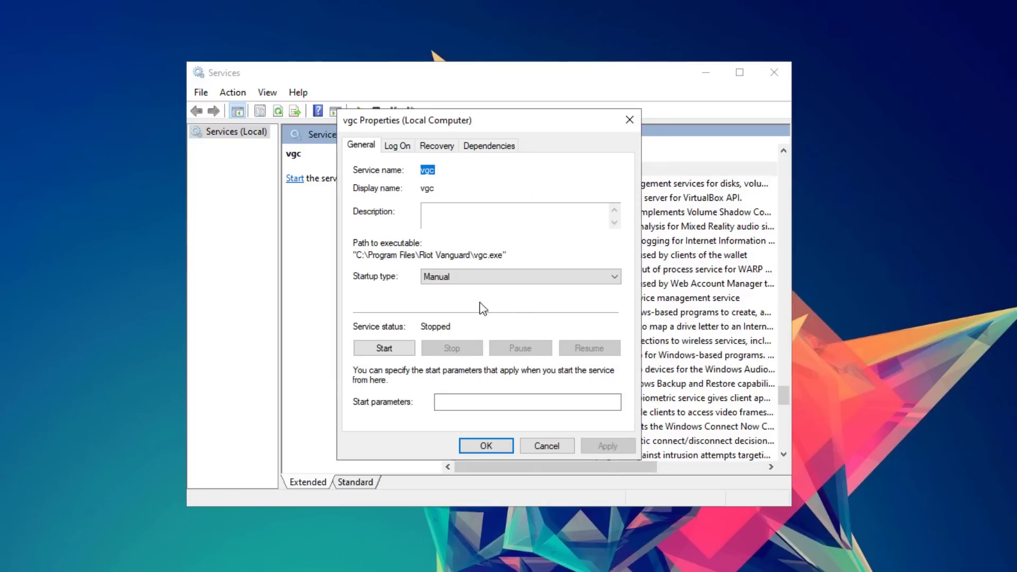
Set vgc startup type to Automatic, apply, and try starting it, which fails with Error 1.
left_click(438, 282)
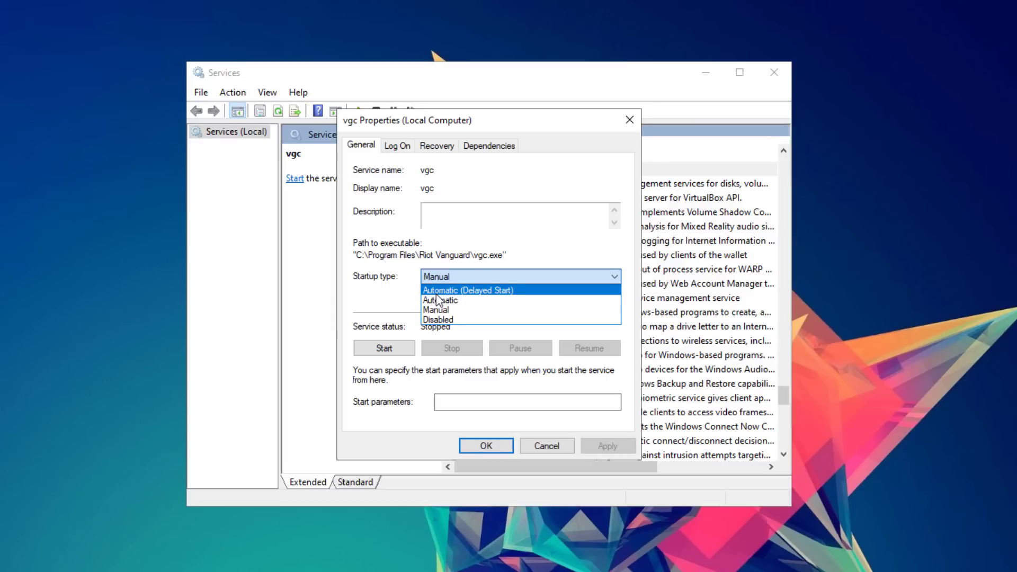
left_click(439, 300)
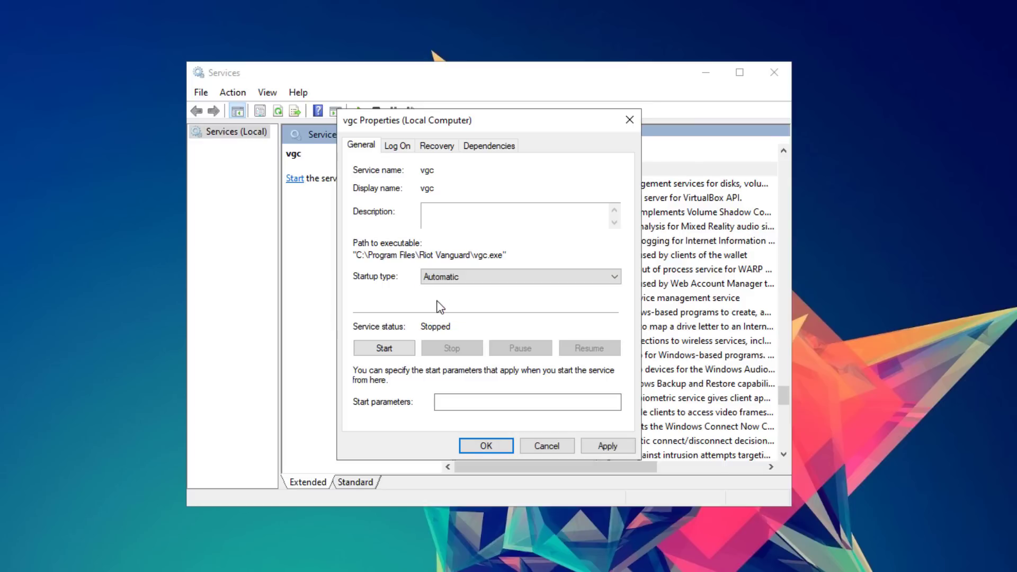
left_click(607, 445)
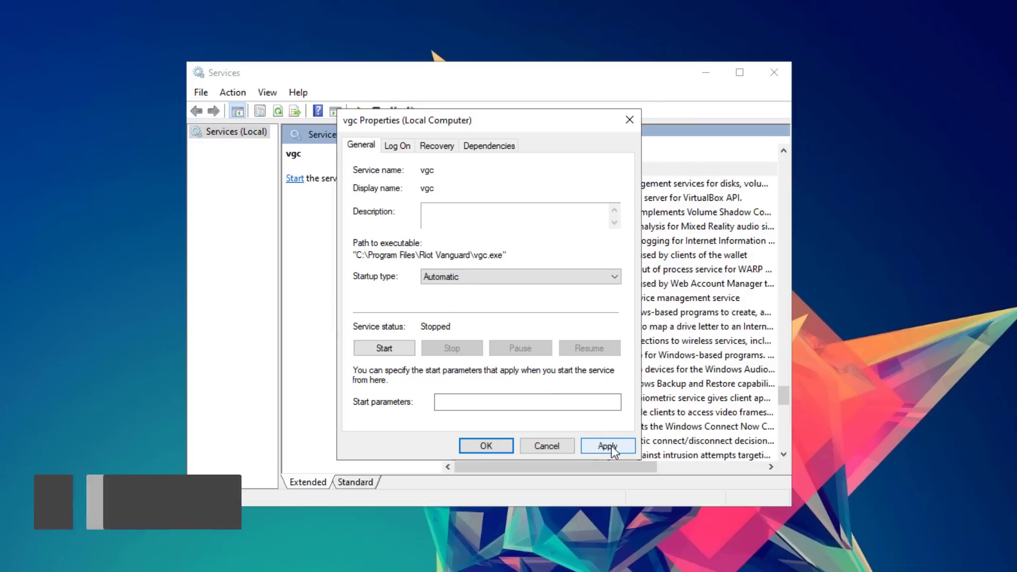
left_click(378, 350)
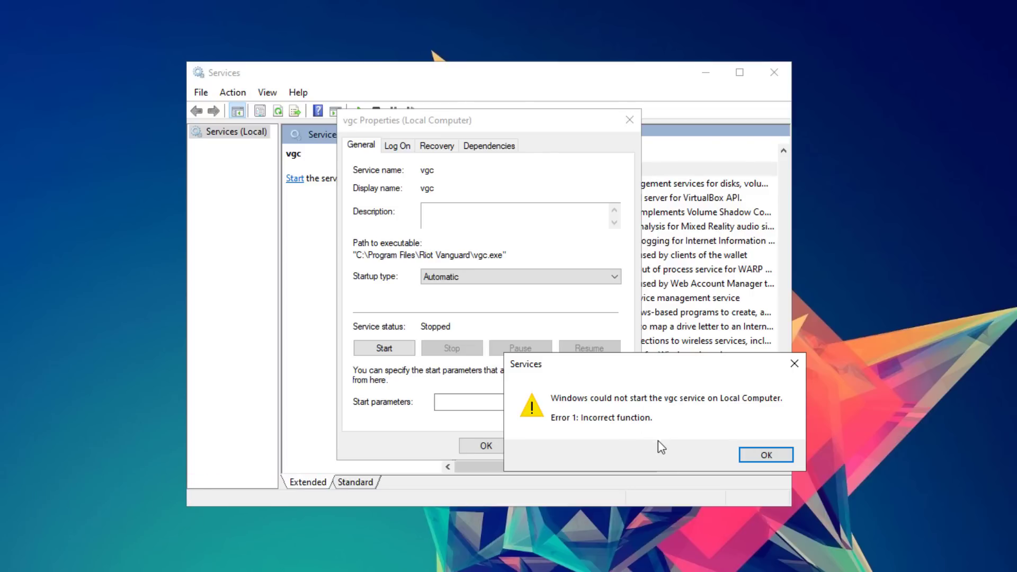
left_click(767, 455)
left_click(492, 448)
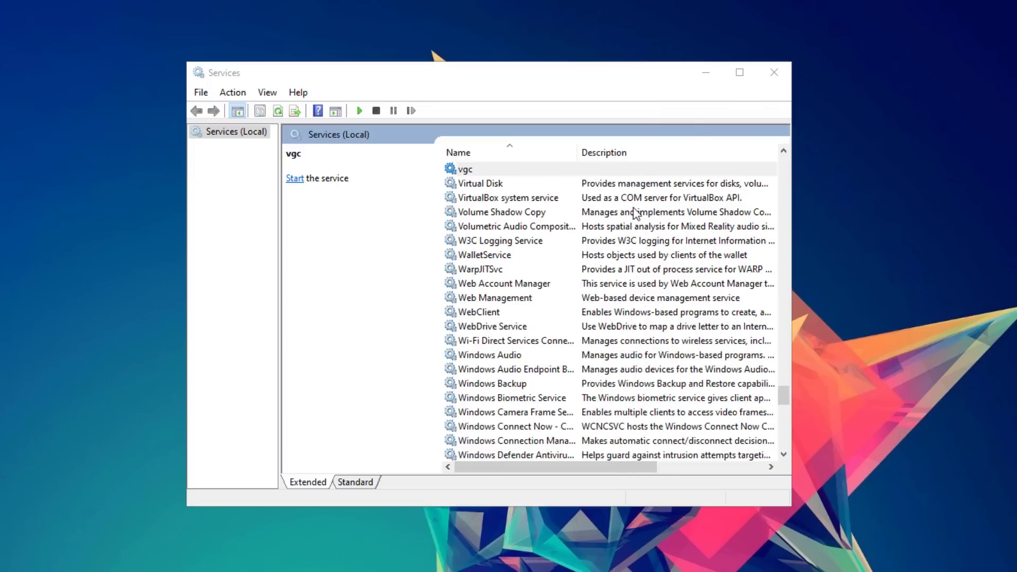
left_click(774, 72)
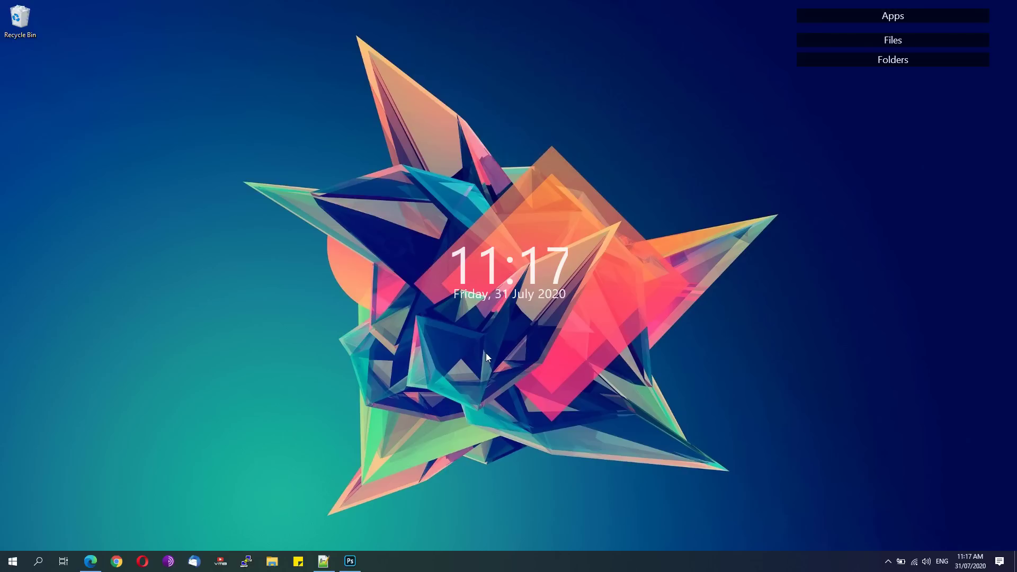
Through msconfig, tick the vgc service on the Services tab, then Apply and OK.
left_click(7, 554)
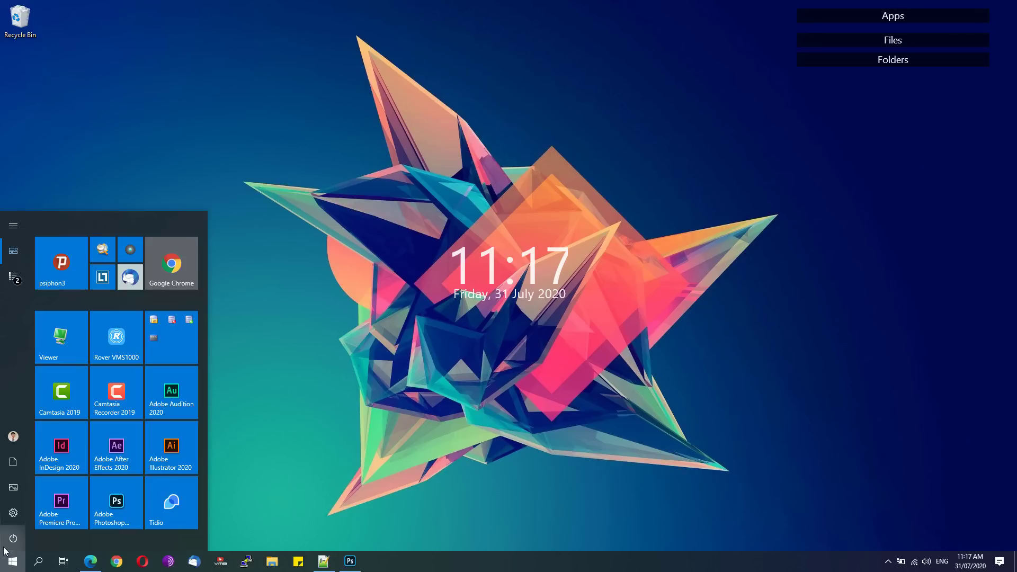
type("msconfig")
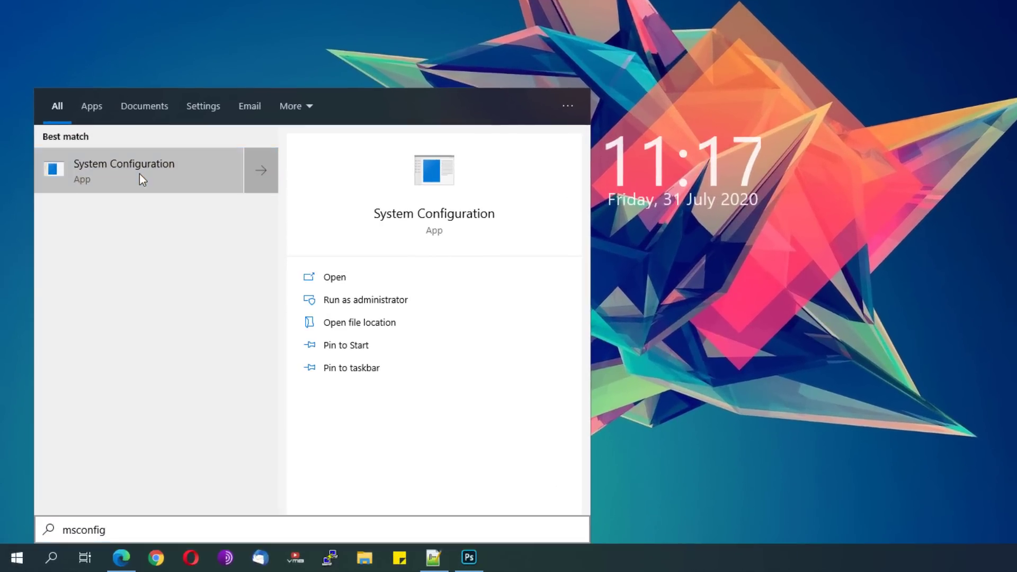
left_click(102, 276)
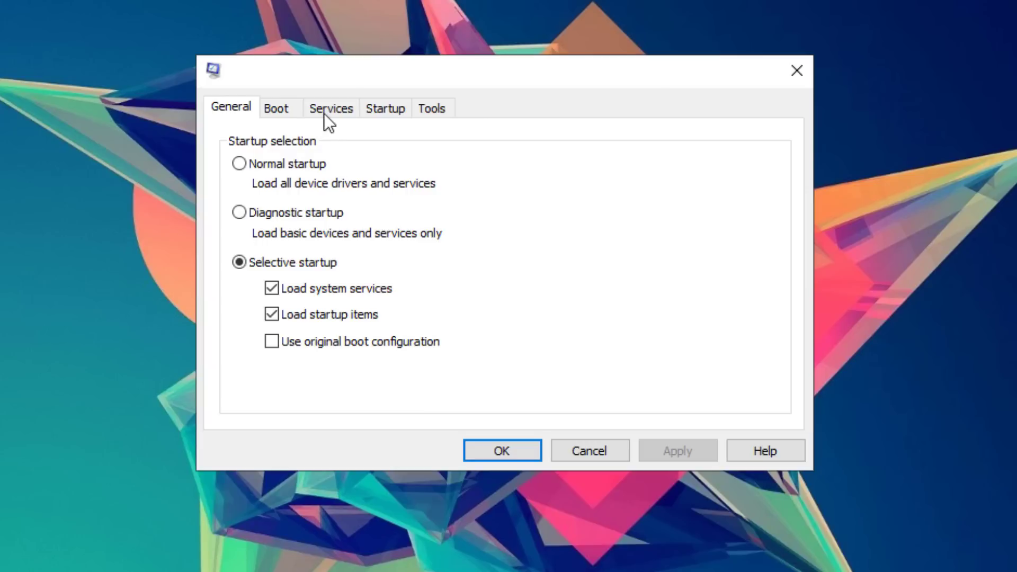
left_click(324, 114)
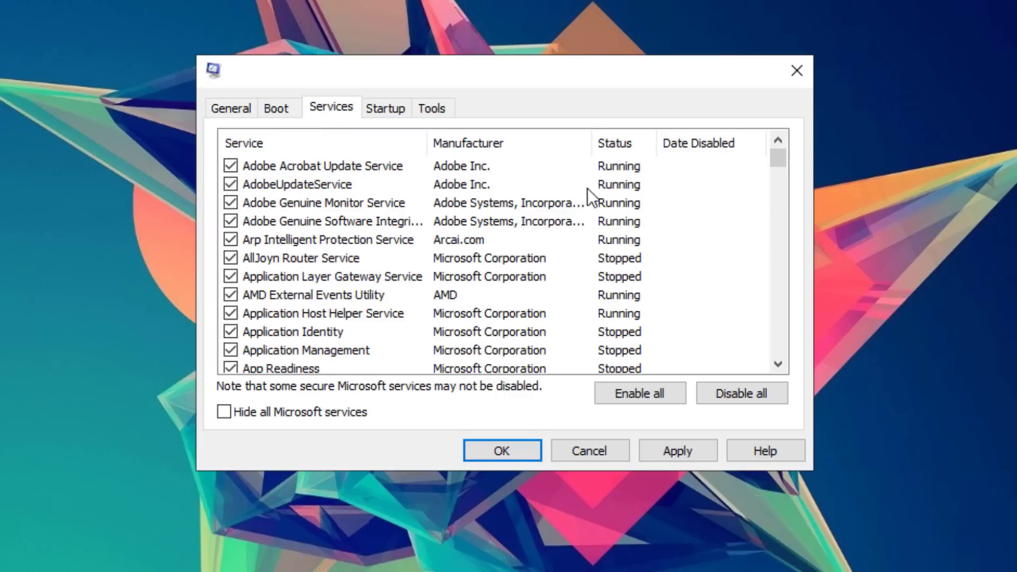
left_click_drag(772, 173, 742, 371)
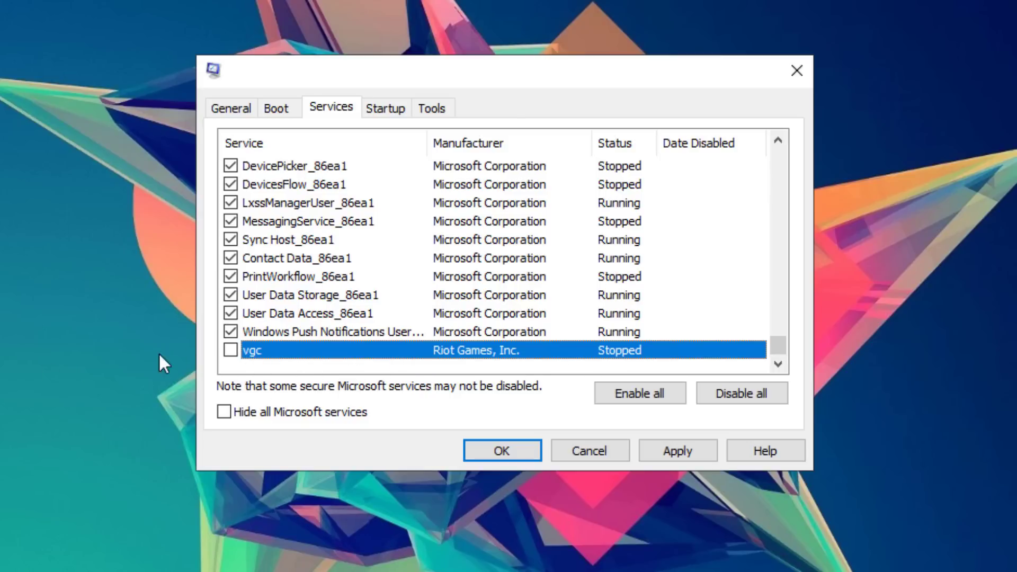
left_click(230, 350)
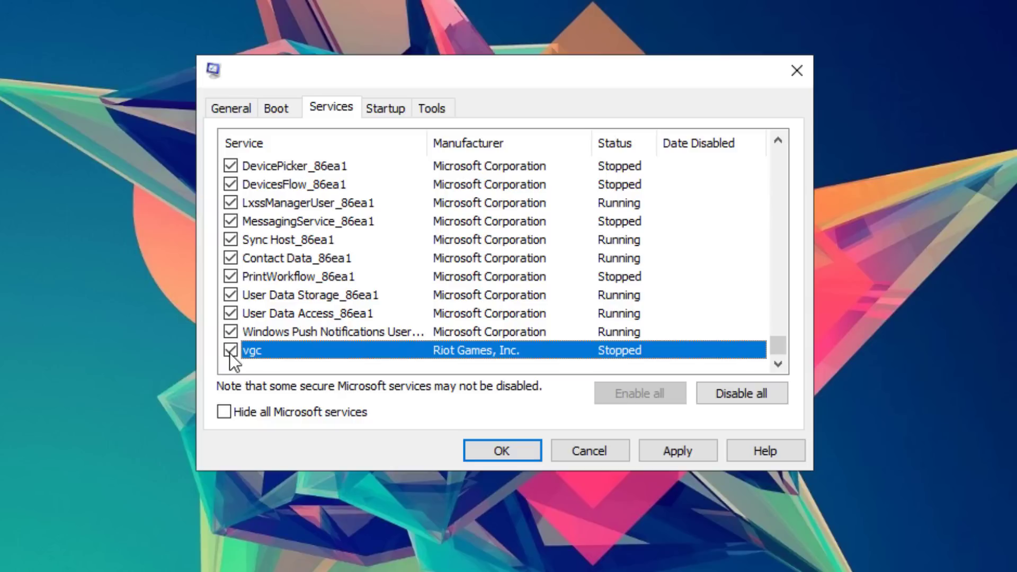
left_click(664, 453)
left_click(506, 456)
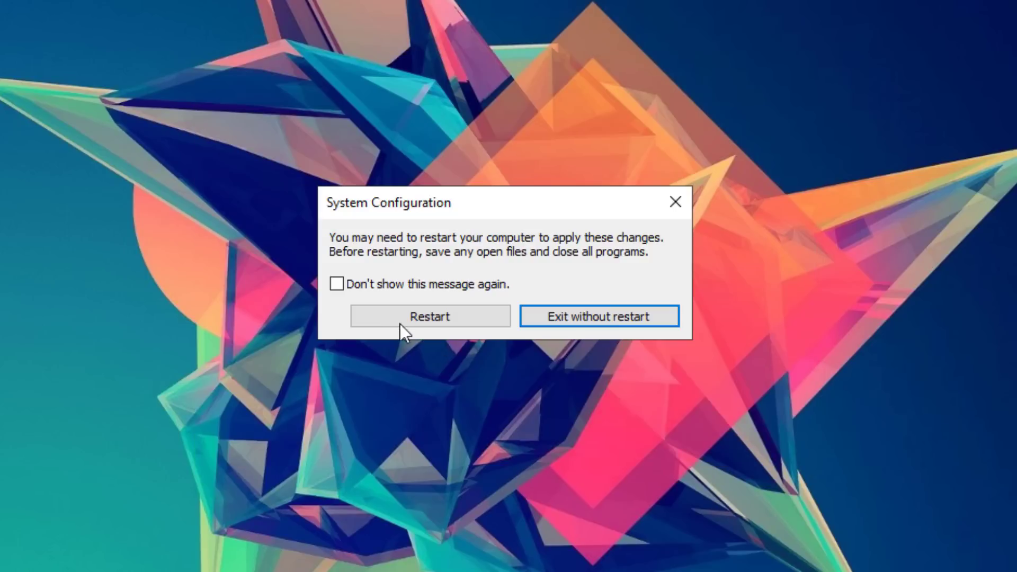